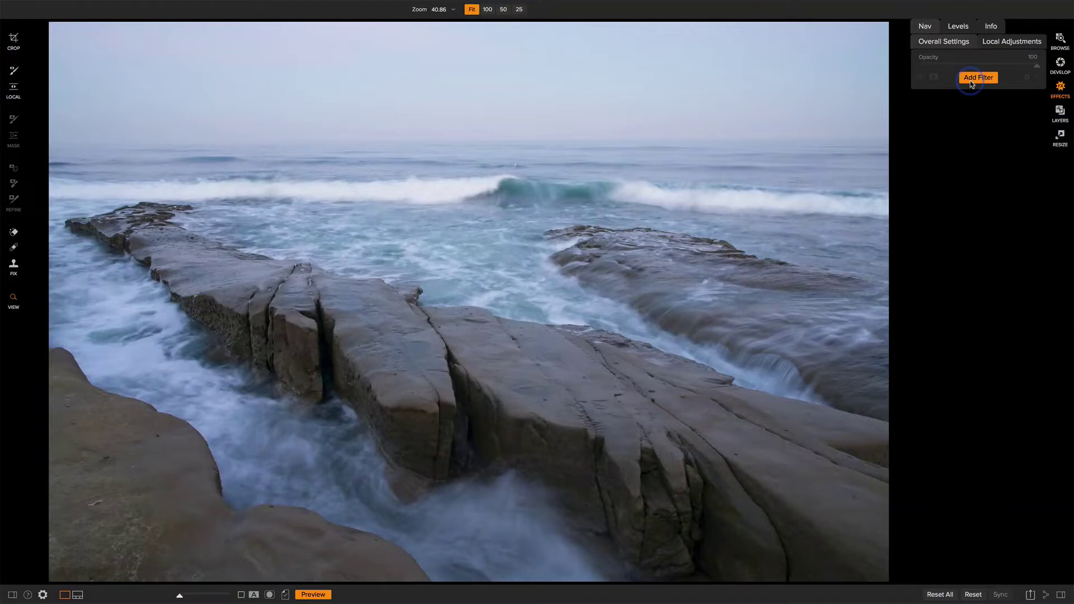
Step: Add a Dynamic Contrast filter and set the Masking Brush mode to Paint Out
{"action": "left_click", "coordinate": [976, 78]}
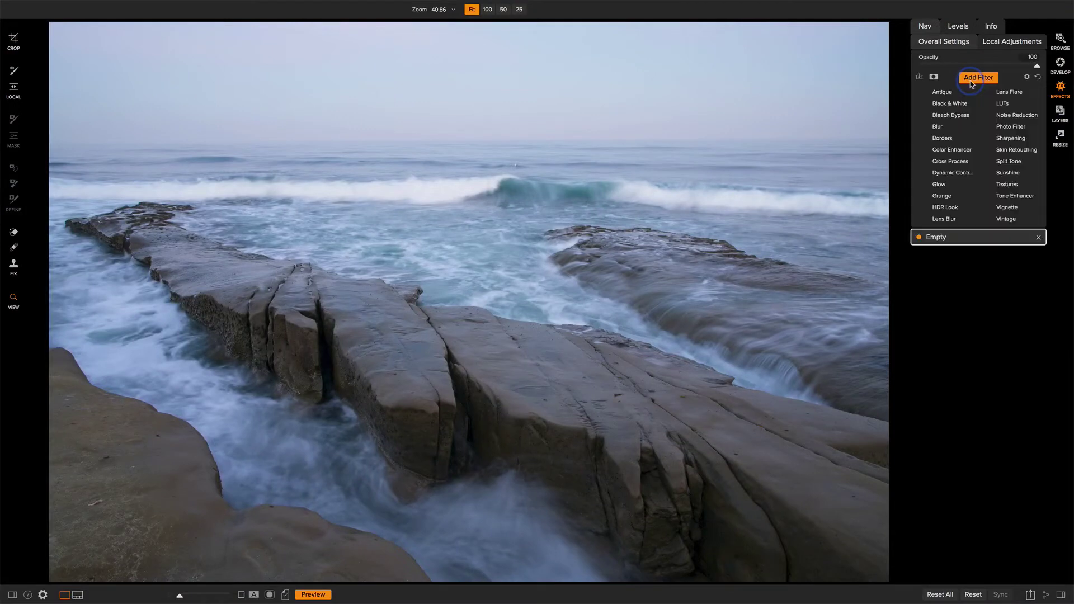
{"action": "left_click", "coordinate": [954, 173]}
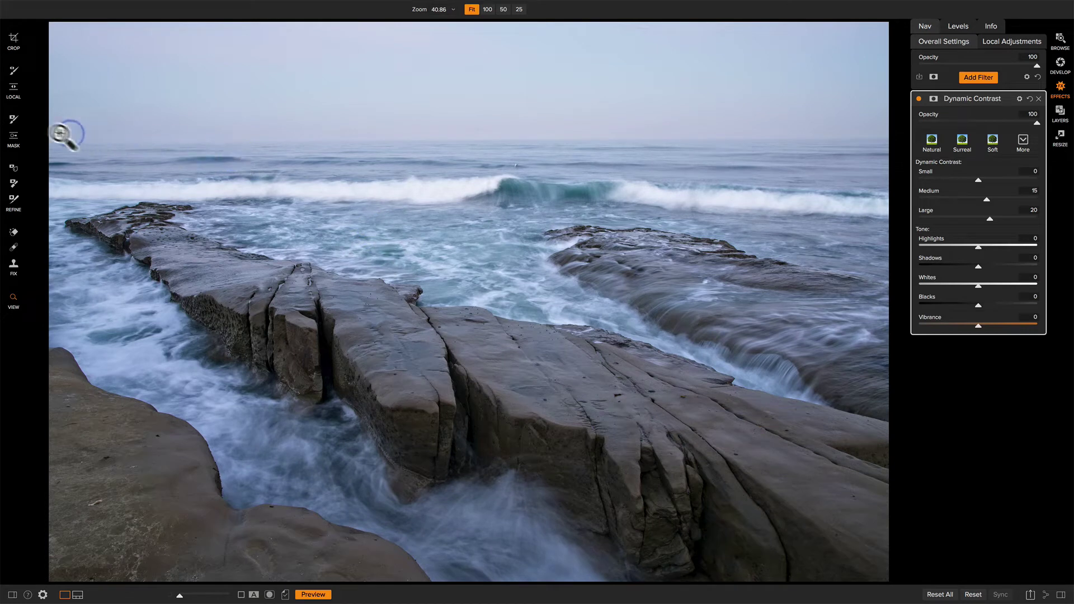
{"action": "left_click", "coordinate": [17, 120]}
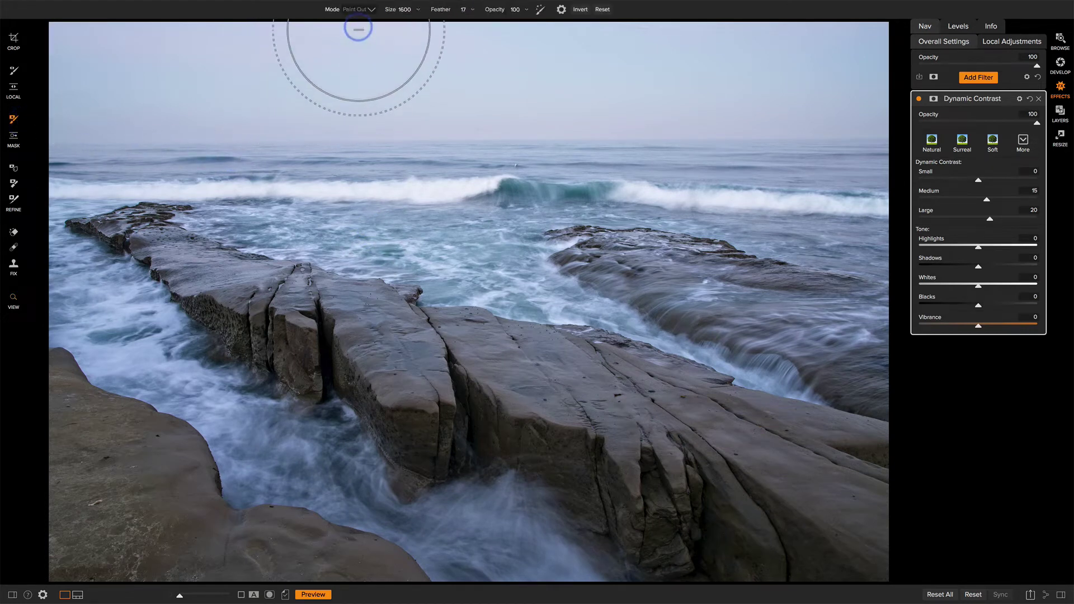
{"action": "left_click", "coordinate": [367, 10]}
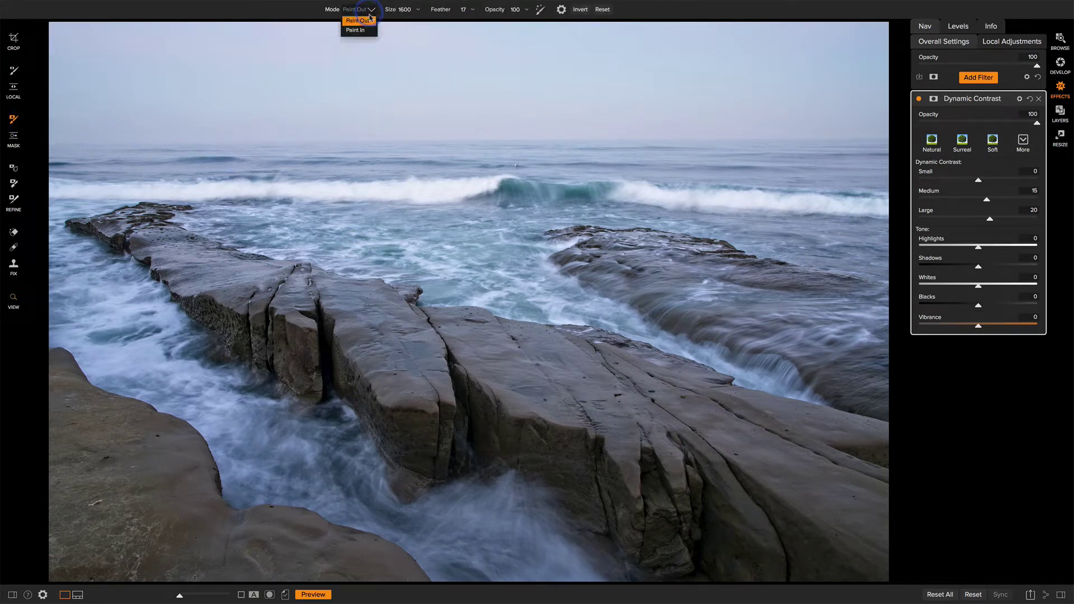
{"action": "left_click", "coordinate": [369, 22]}
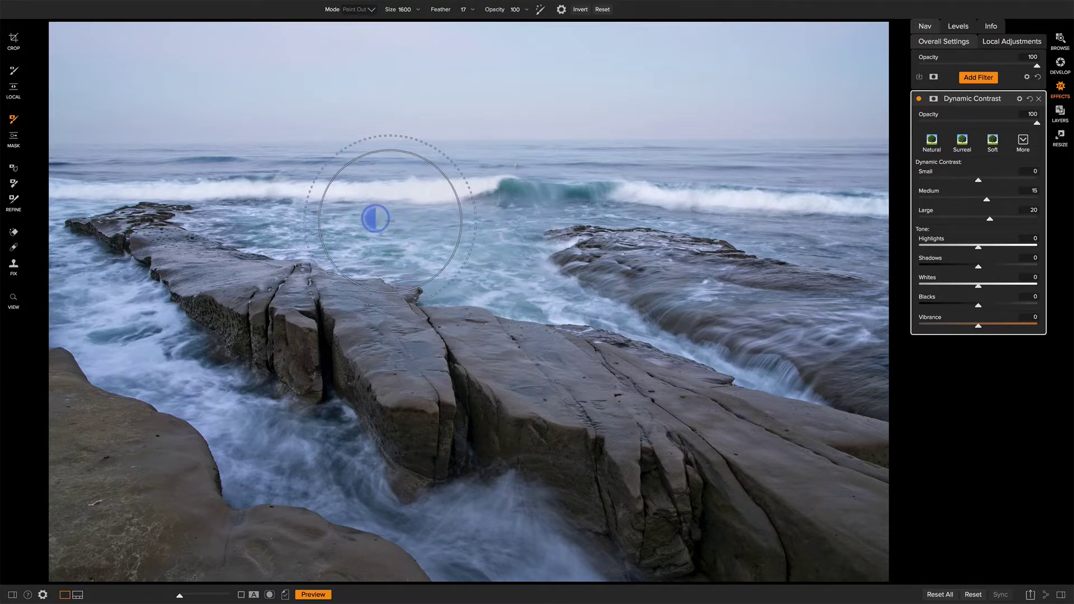
Step: Brush the filter off the central waves and rock, then set the brush to Paint In
{"action": "mouse_move", "coordinate": [456, 223]}
{"action": "left_mouse_down"}
{"action": "mouse_move", "coordinate": [433, 246]}
{"action": "mouse_move", "coordinate": [333, 236]}
{"action": "mouse_move", "coordinate": [274, 244]}
{"action": "mouse_move", "coordinate": [308, 261]}
{"action": "mouse_move", "coordinate": [261, 268]}
{"action": "mouse_move", "coordinate": [322, 274]}
{"action": "mouse_move", "coordinate": [272, 263]}
{"action": "left_mouse_up"}
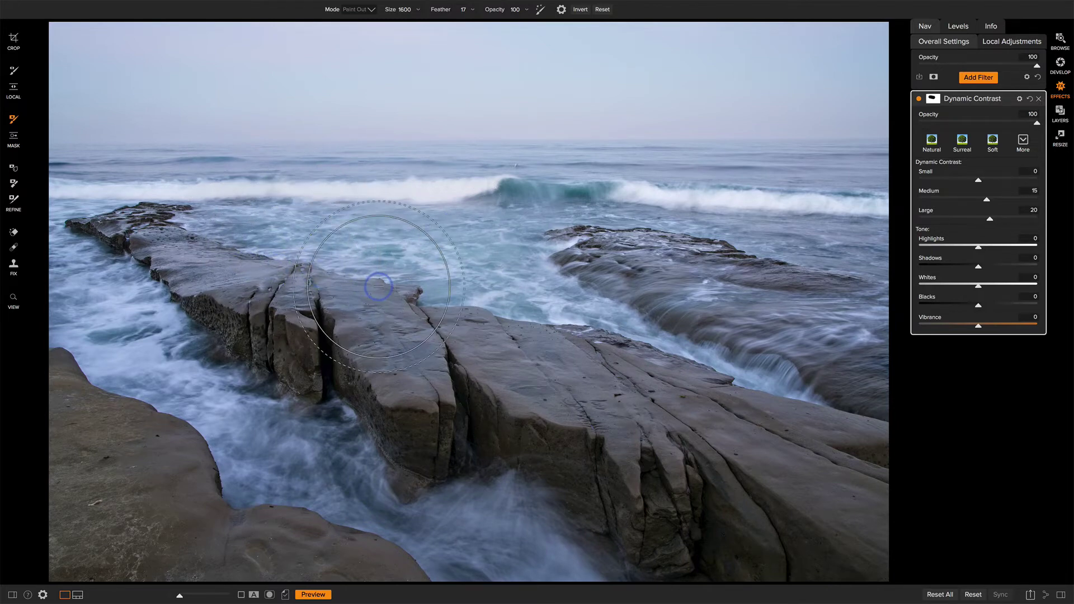
{"action": "left_click", "coordinate": [372, 10]}
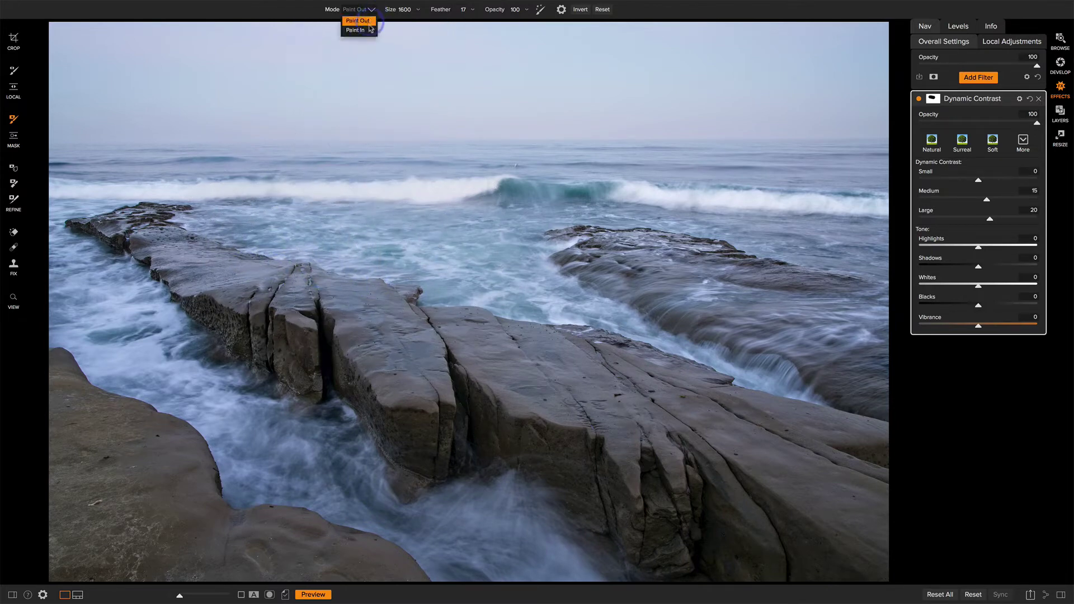
{"action": "left_click", "coordinate": [355, 30]}
Step: Reduce the brush to size 350 and paint Dynamic Contrast back onto the left rock ledge
{"action": "key", "text": "bracketleft"}
{"action": "key", "text": "bracketleft"}
{"action": "key", "text": "bracketleft"}
{"action": "key", "text": "bracketleft"}
{"action": "key", "text": "bracketleft"}
{"action": "key", "text": "bracketleft"}
{"action": "key", "text": "bracketleft"}
{"action": "key", "text": "bracketleft"}
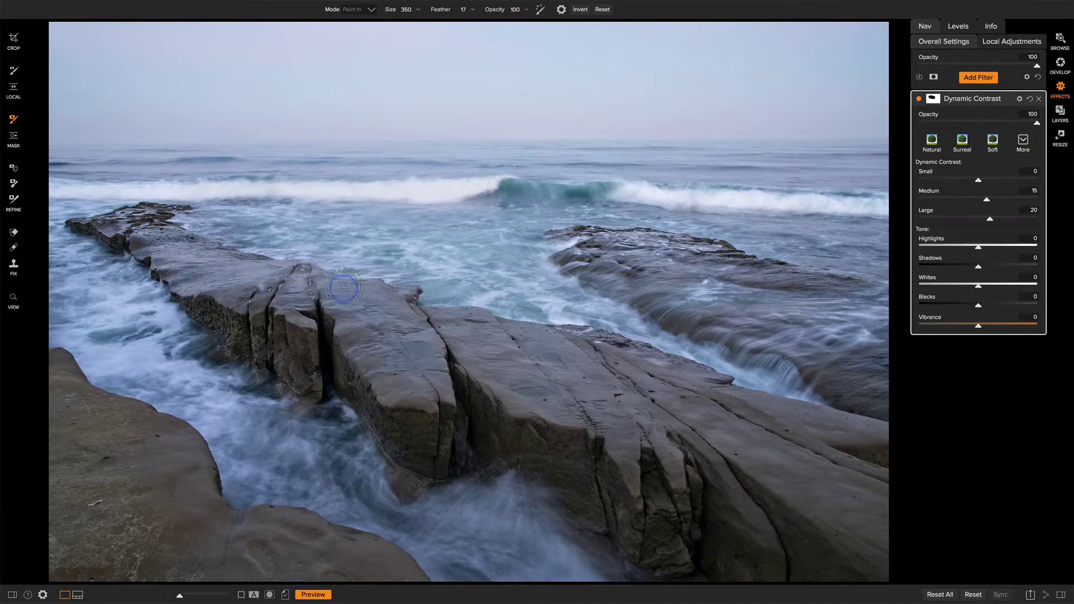
{"action": "left_click_drag", "start_coordinate": [297, 282], "coordinate": [239, 266]}
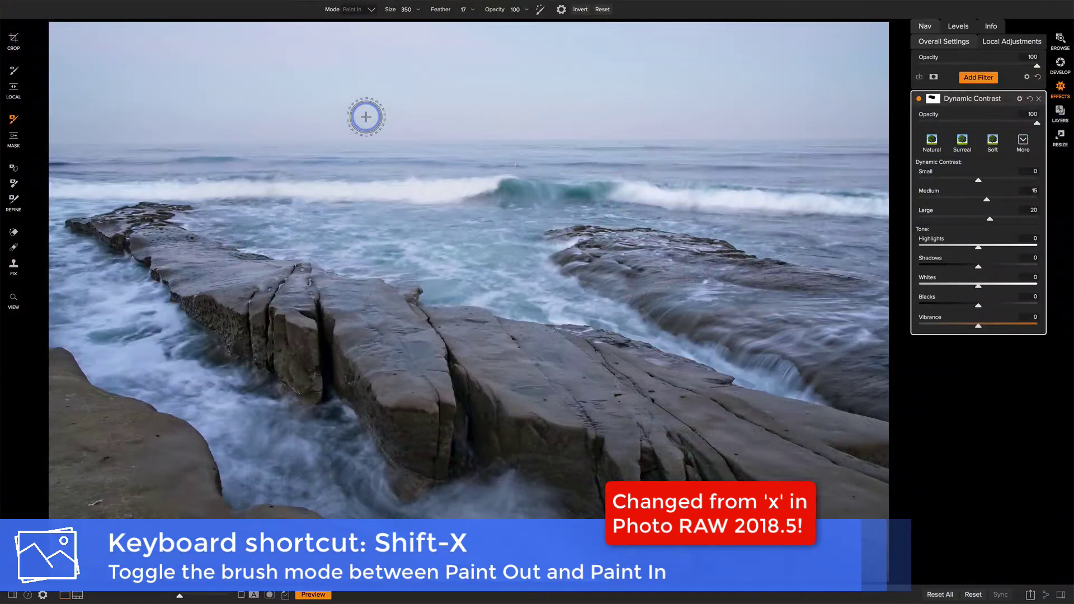
Step: Increase the Paint In masking brush size to 1000 with the right bracket key
{"action": "key", "text": "bracketright"}
{"action": "key", "text": "bracketright"}
{"action": "key", "text": "bracketright"}
{"action": "key", "text": "bracketright"}
{"action": "key", "text": "bracketright"}
{"action": "key", "text": "bracketright"}
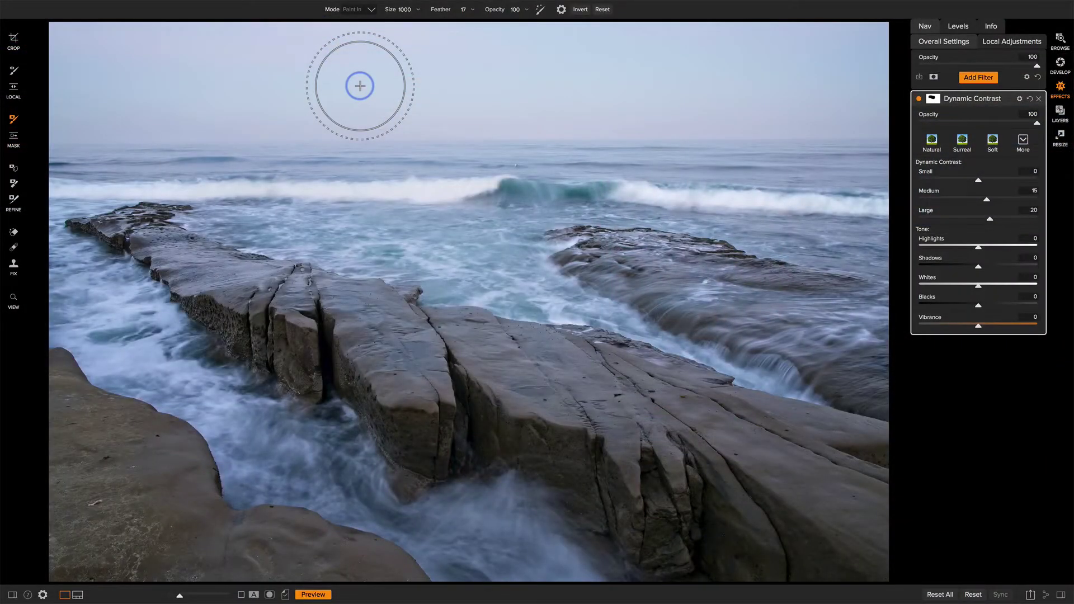
Step: Show the filmstrip with Ctrl+Shift+F so both seascape thumbnails appear below
{"action": "key", "text": "ctrl+shift+f"}
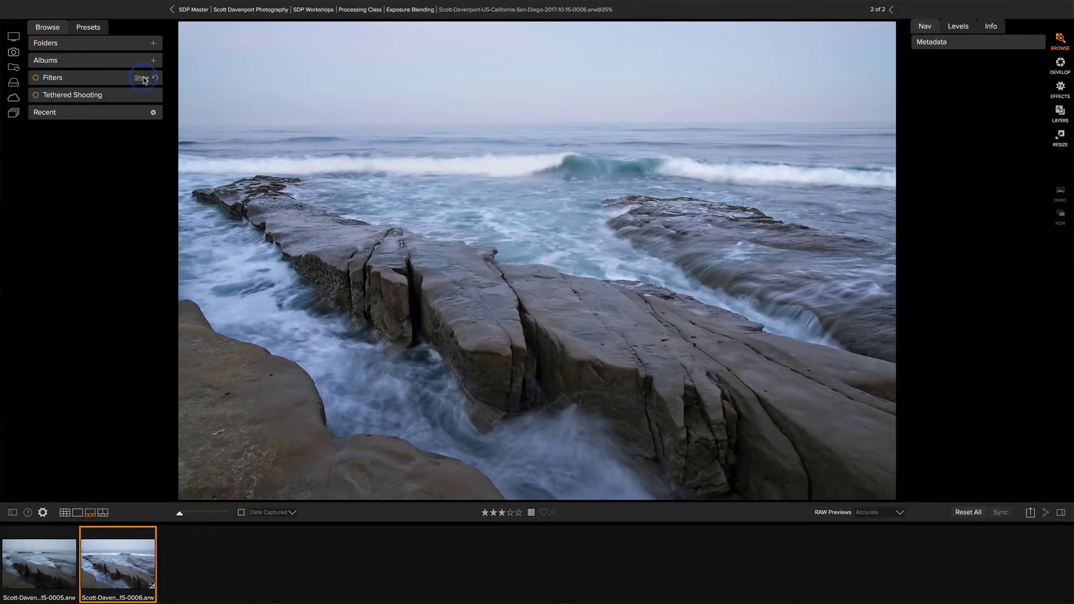
Step: Expand the Filters options and toggle the rejected-only filter on and off
{"action": "left_click", "coordinate": [140, 78]}
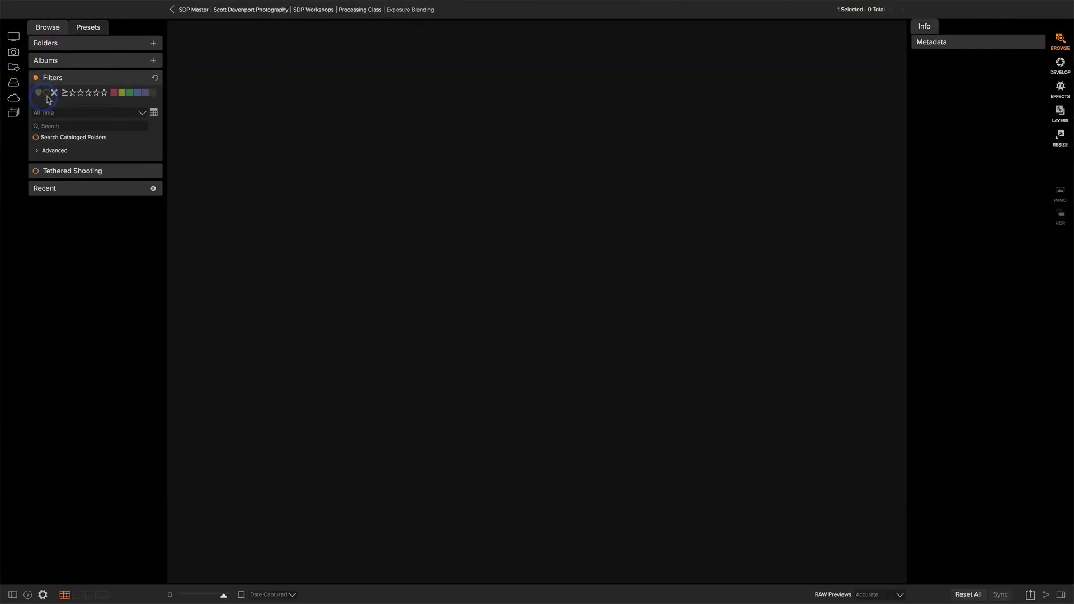
{"action": "left_click", "coordinate": [54, 92]}
{"action": "left_click", "coordinate": [54, 93]}
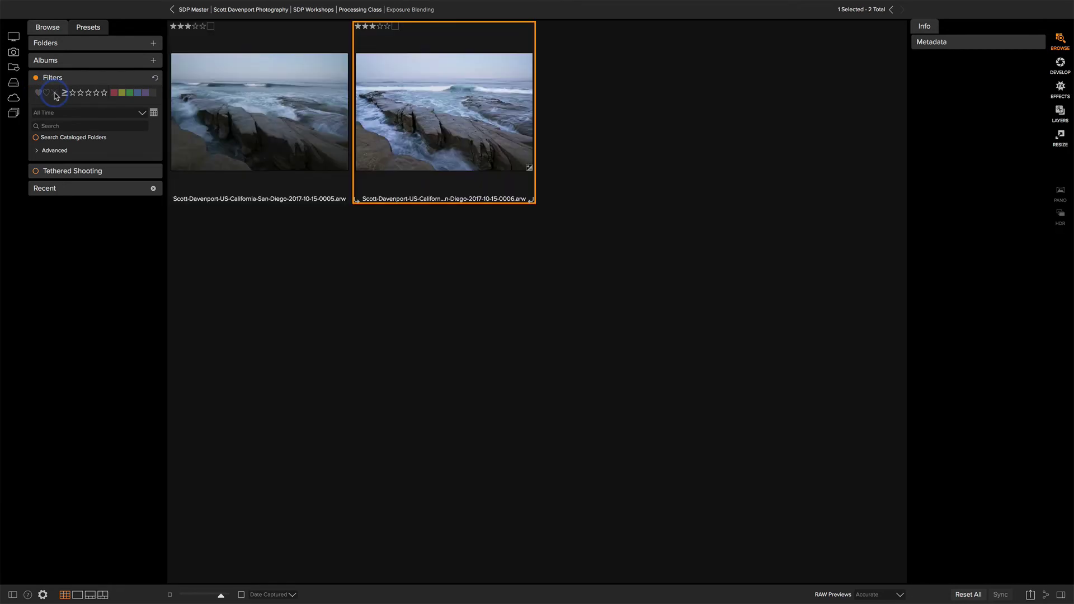
{"action": "left_click", "coordinate": [54, 93]}
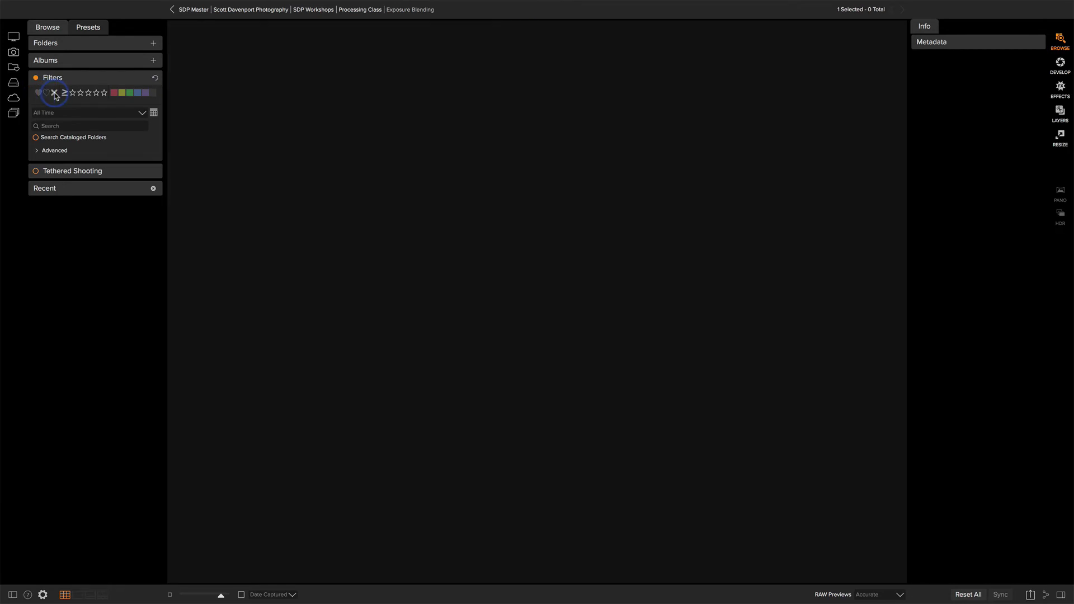
{"action": "left_click", "coordinate": [54, 93]}
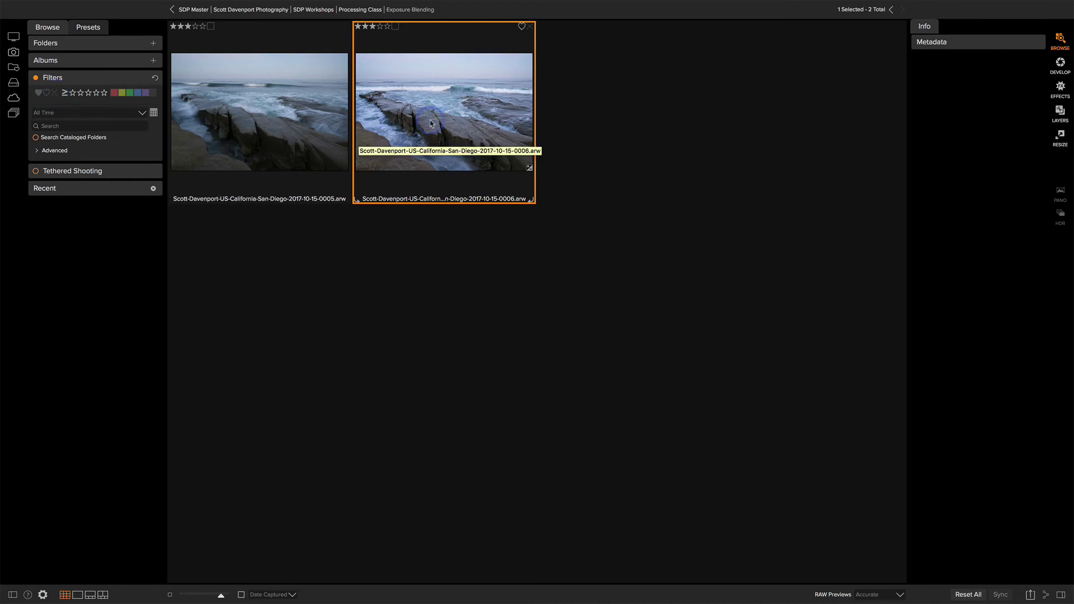
Step: Reject the 0006 seascape and filter the grid to show only rejected photos
{"action": "key", "text": "x"}
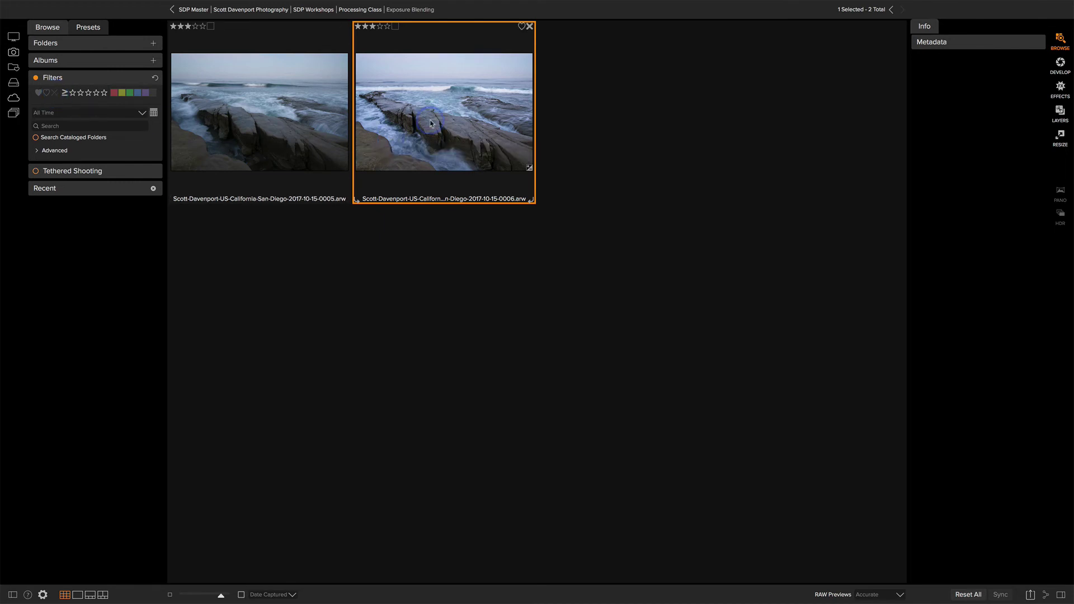
{"action": "left_click", "coordinate": [55, 92]}
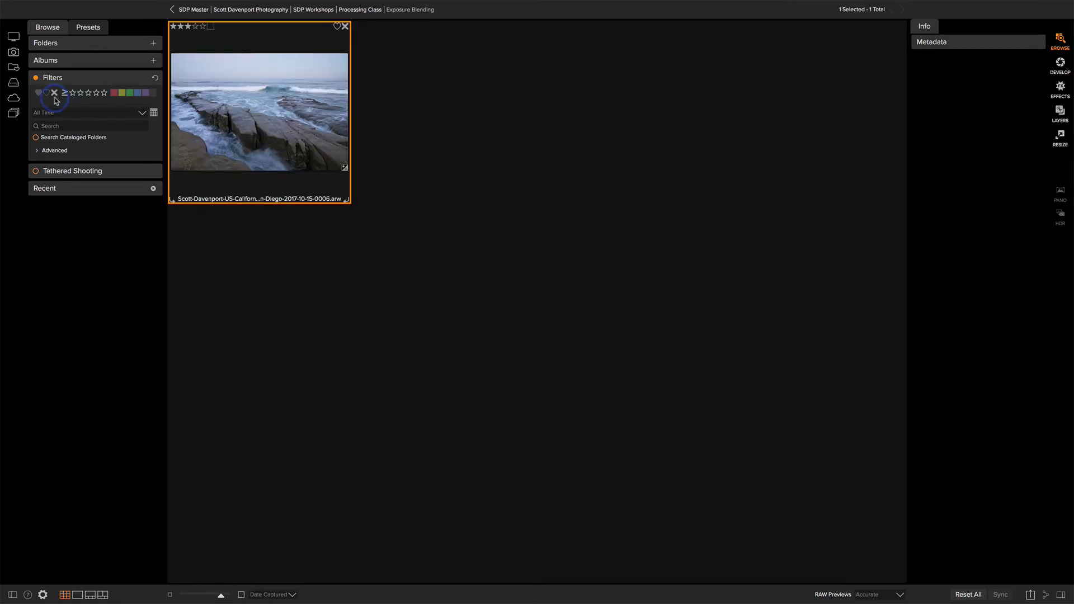
{"action": "double_click", "coordinate": [282, 72]}
{"action": "left_click", "coordinate": [410, 199]}
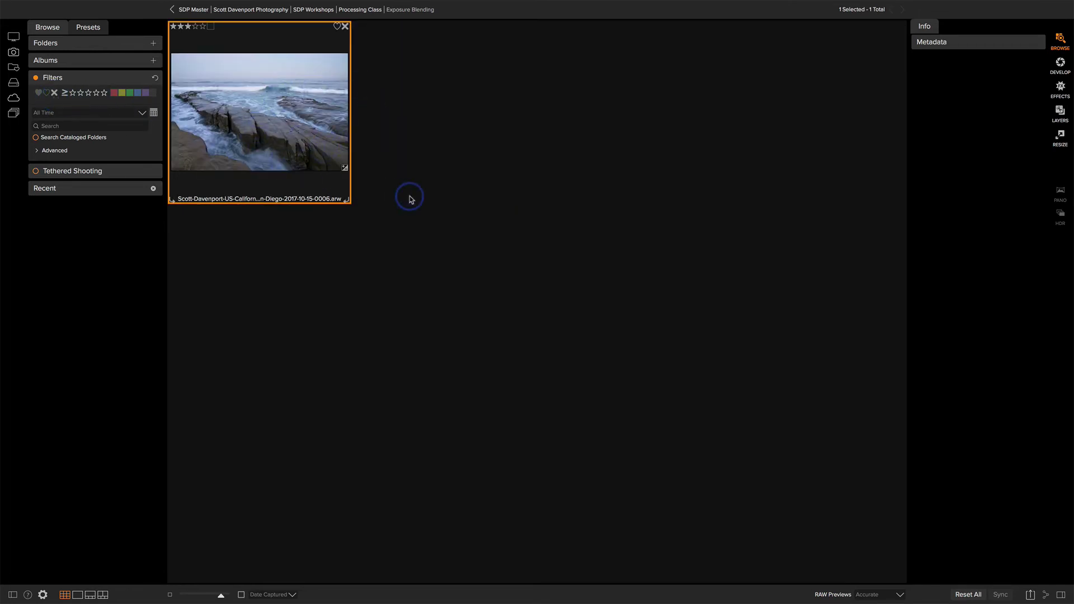